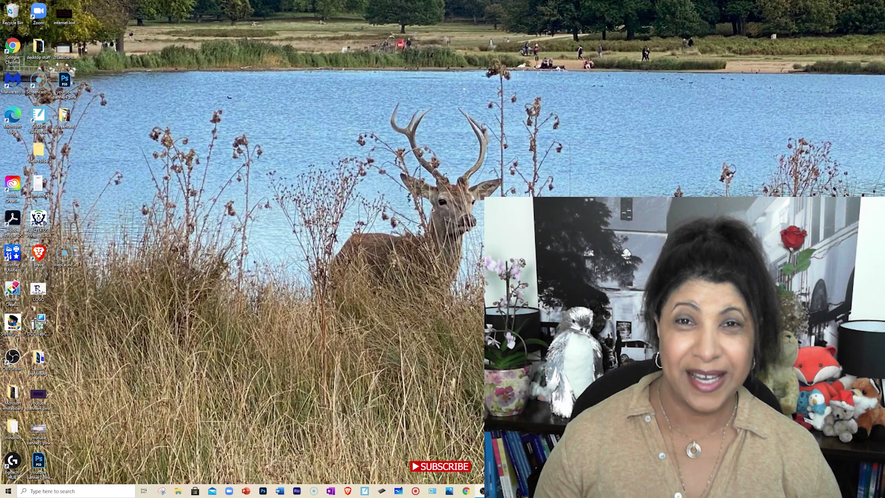
Search Windows for 'camera' and launch the Camera app from the results
{"action": "left_click", "coordinate": [87, 490]}
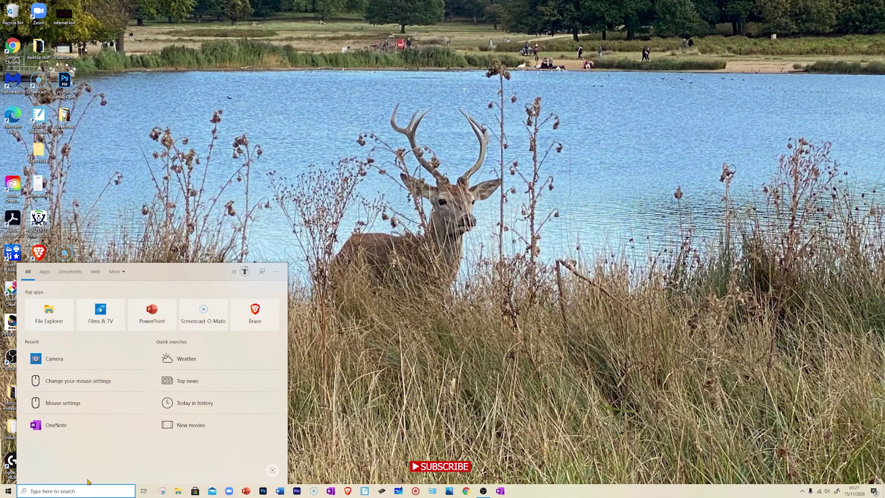
{"action": "type", "text": "camea"}
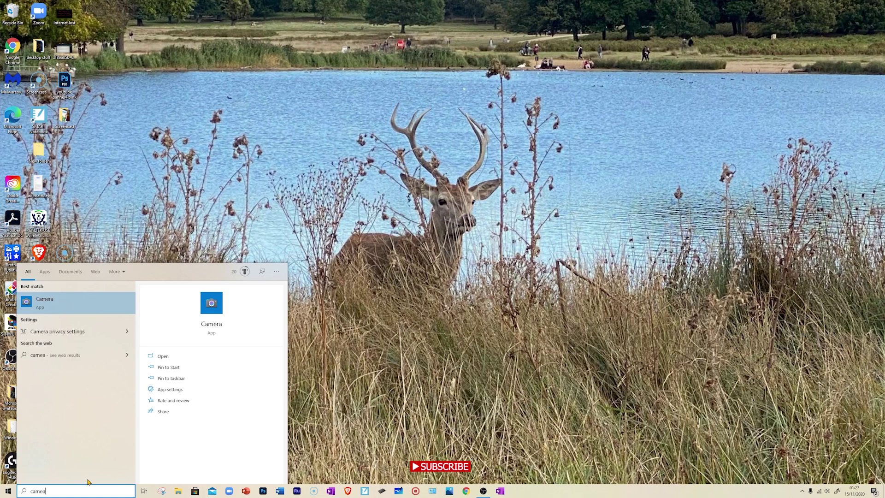
{"action": "key", "text": "BackSpace"}
{"action": "type", "text": "r"}
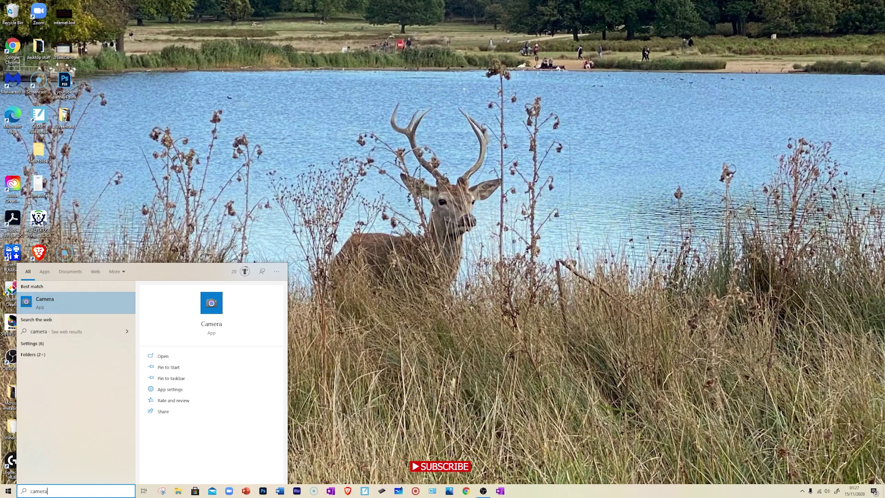
{"action": "left_click", "coordinate": [66, 302]}
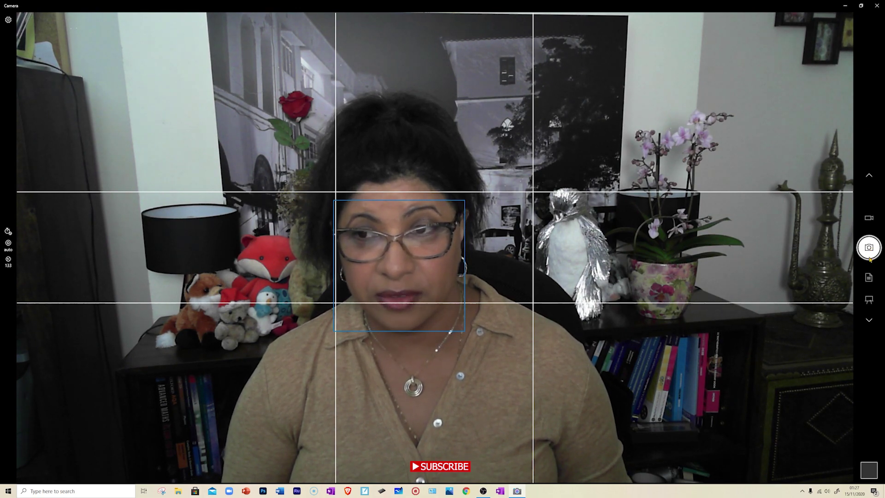
{"action": "left_click", "coordinate": [869, 220]}
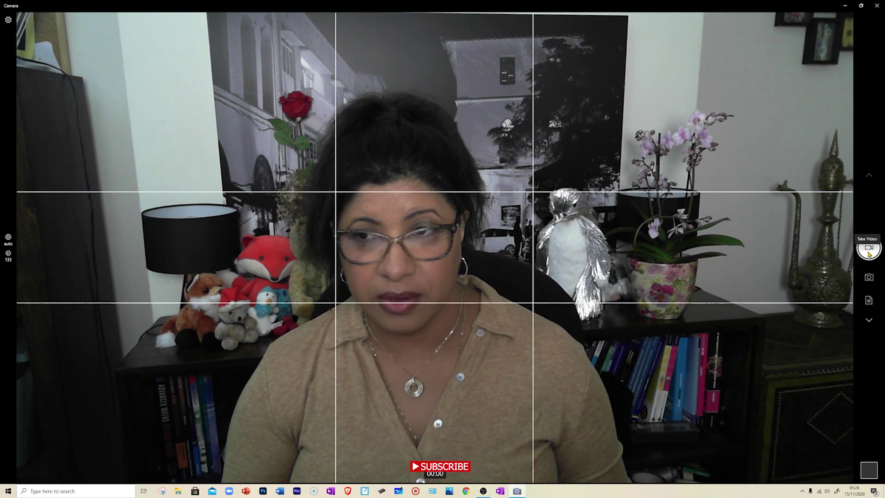
{"action": "left_click", "coordinate": [869, 277]}
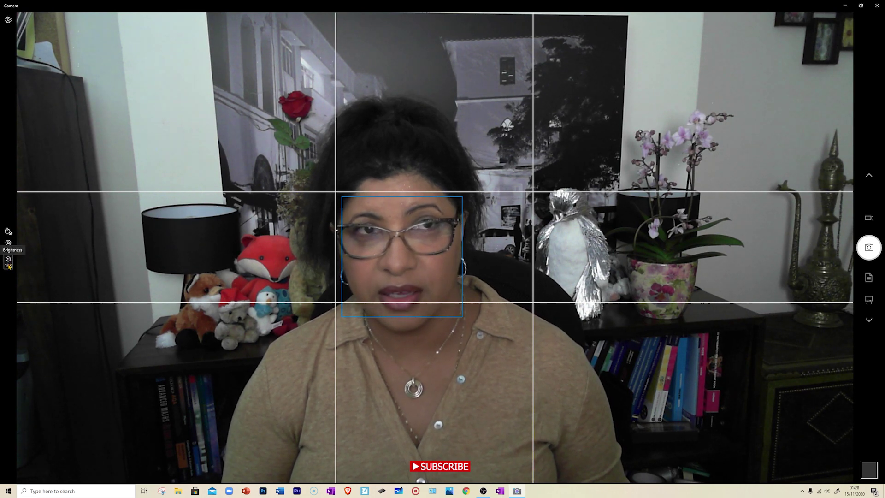
Turn Pro mode off in Camera settings and try the photo timer
{"action": "left_click", "coordinate": [8, 21]}
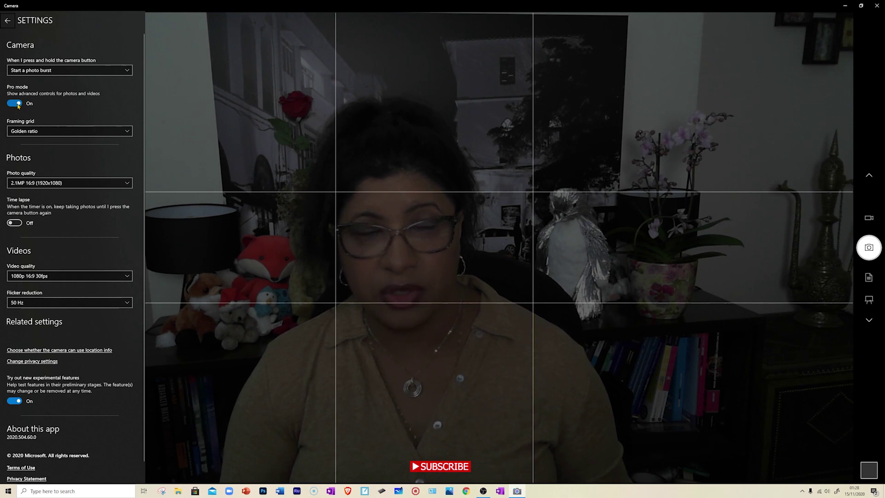
{"action": "left_click", "coordinate": [19, 103]}
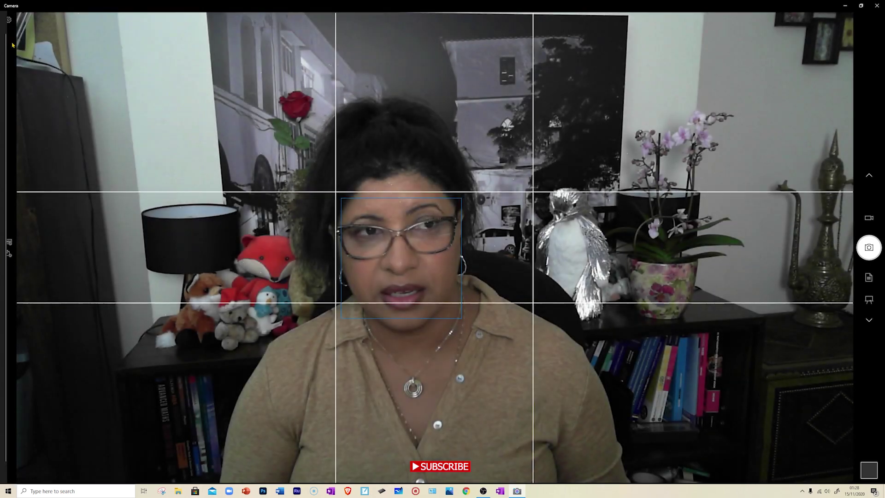
{"action": "left_click", "coordinate": [7, 21]}
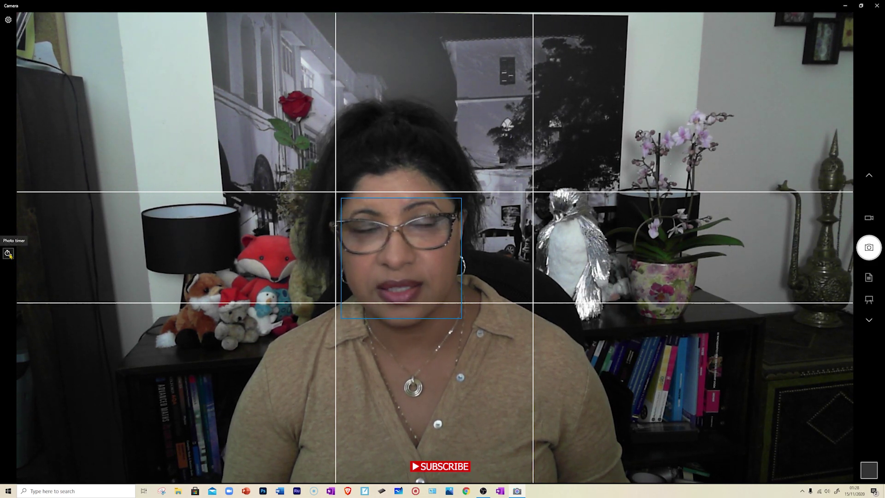
{"action": "left_click", "coordinate": [8, 253]}
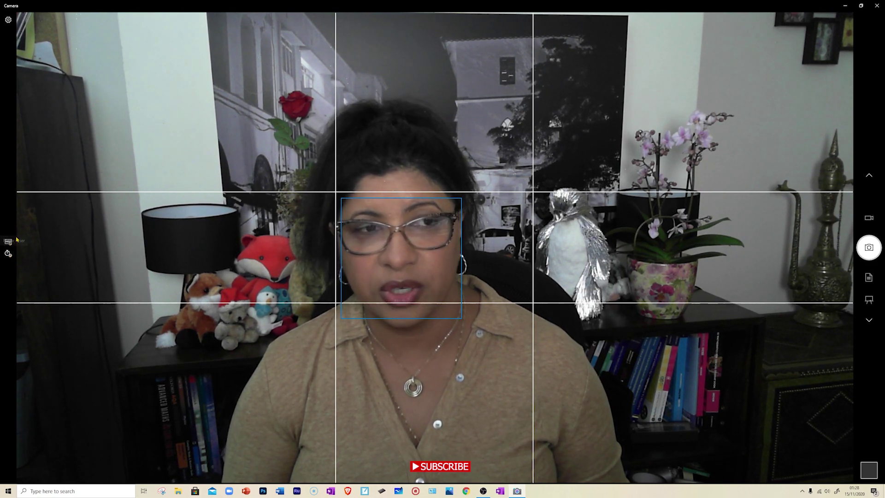
Switch Pro mode back on so focus and brightness controls appear by the preview
{"action": "left_click", "coordinate": [9, 19]}
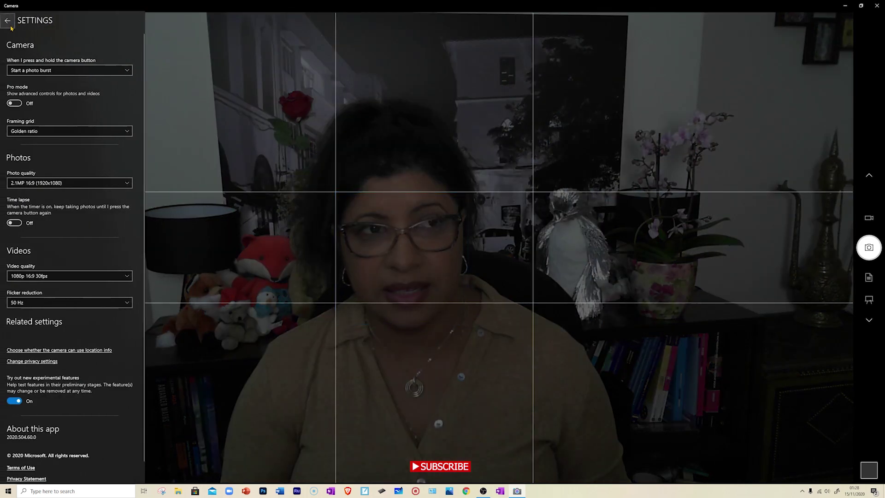
{"action": "left_click", "coordinate": [14, 104]}
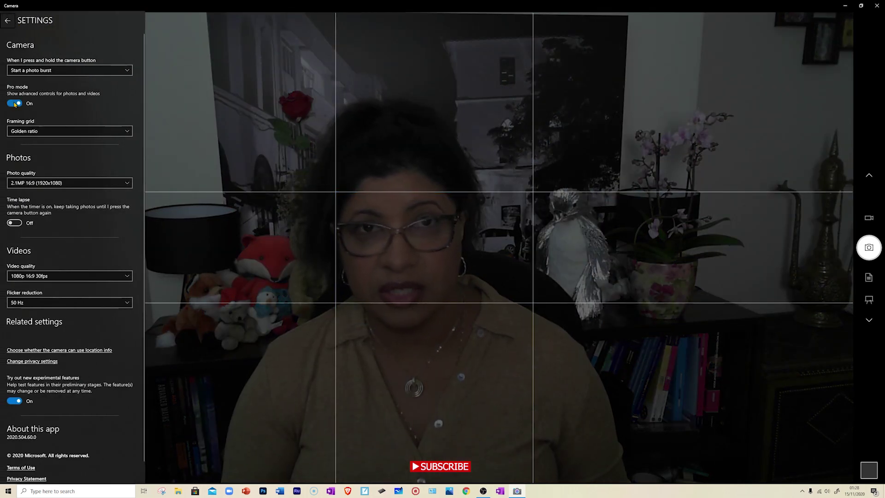
{"action": "left_click", "coordinate": [7, 20]}
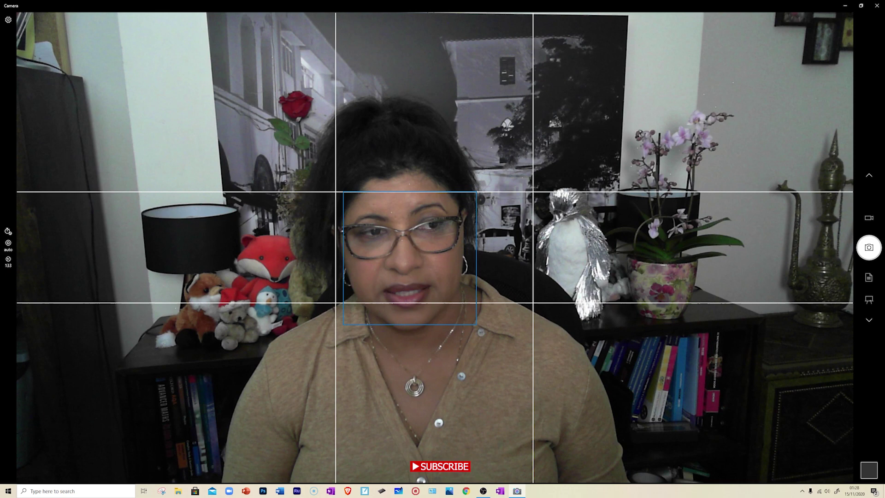
Raise webcam brightness from 133 to 153, then bring up the focus control, still on auto
{"action": "left_click", "coordinate": [8, 262]}
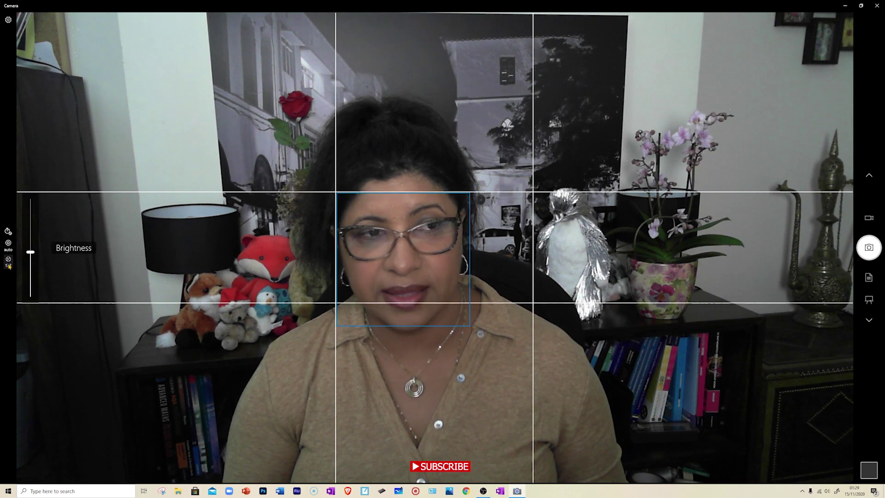
{"action": "mouse_move", "coordinate": [31, 254]}
{"action": "left_mouse_down"}
{"action": "mouse_move", "coordinate": [34, 287]}
{"action": "mouse_move", "coordinate": [34, 227]}
{"action": "mouse_move", "coordinate": [36, 279]}
{"action": "mouse_move", "coordinate": [37, 249]}
{"action": "left_mouse_up"}
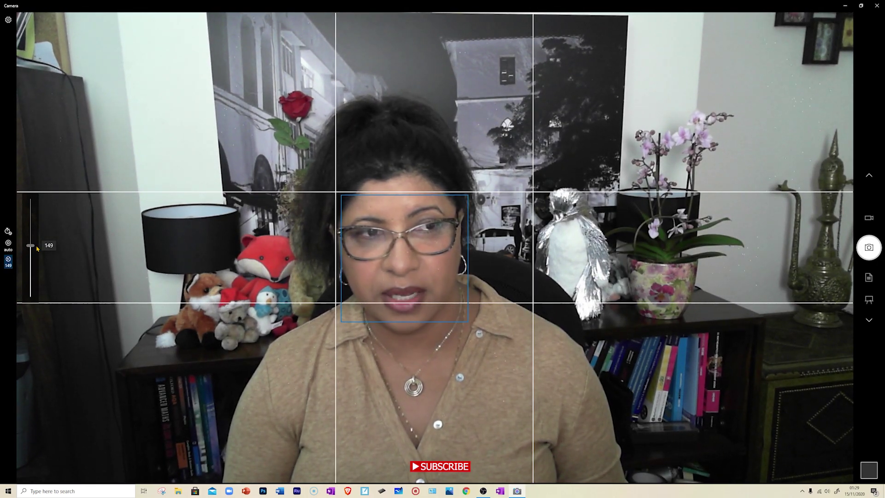
{"action": "left_click_drag", "start_coordinate": [37, 248], "coordinate": [37, 247]}
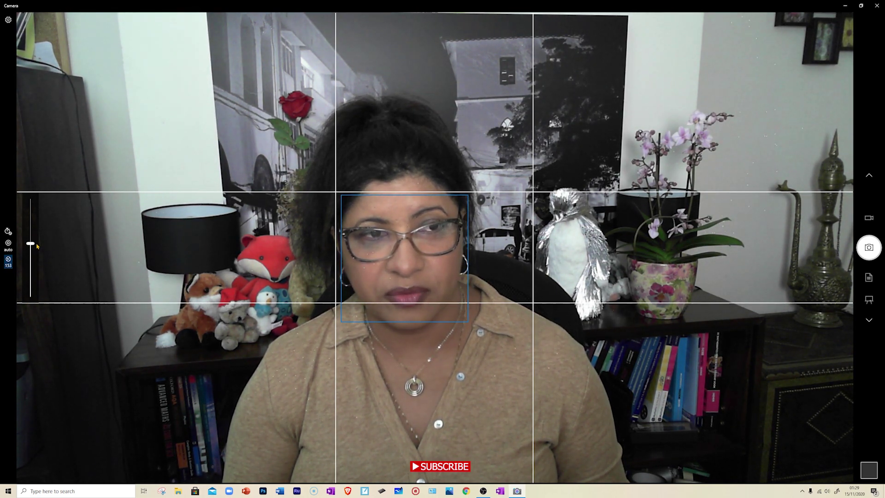
{"action": "left_click", "coordinate": [8, 243]}
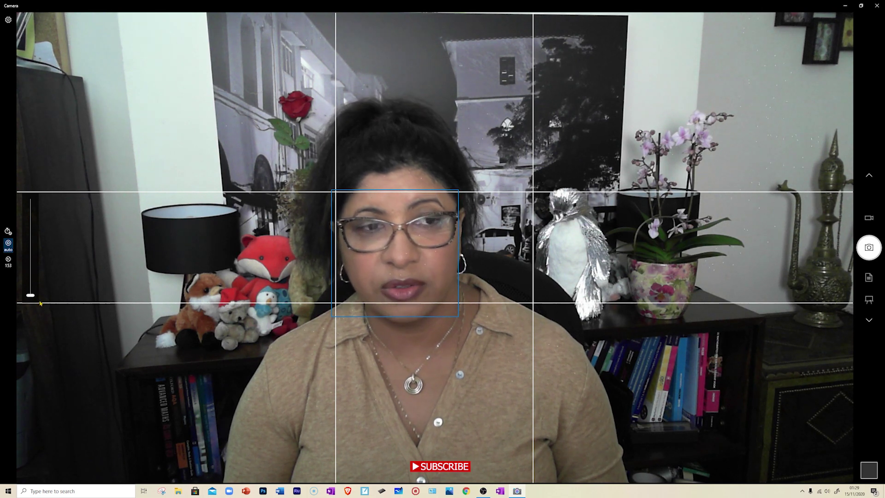
{"action": "mouse_move", "coordinate": [30, 297]}
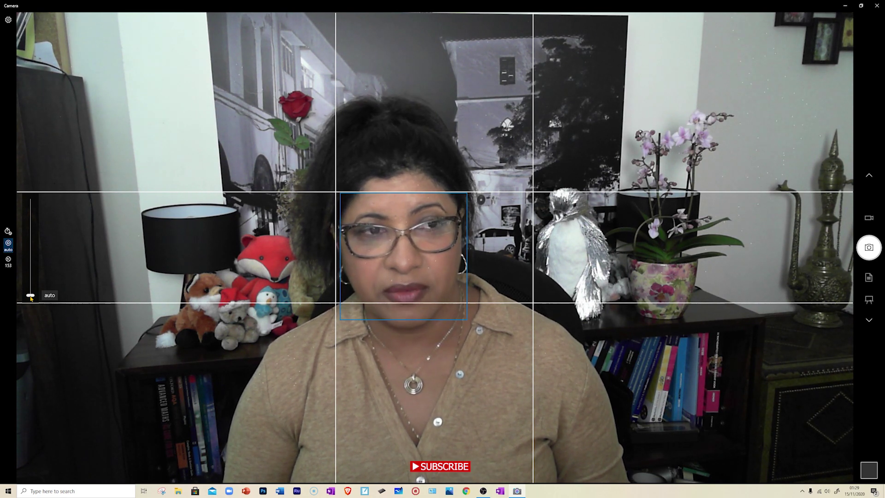
Try manual focus at 38% and 34%, then return focus to auto
{"action": "left_click_drag", "start_coordinate": [31, 297], "coordinate": [33, 261]}
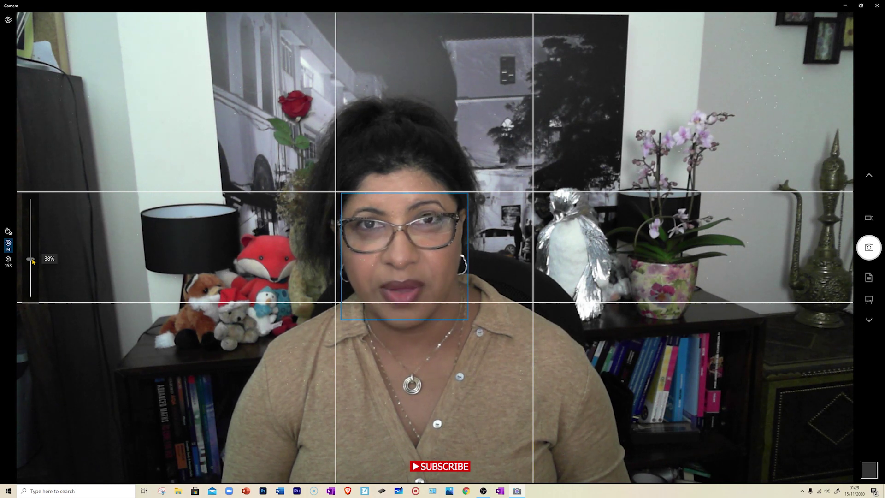
{"action": "mouse_move", "coordinate": [33, 261]}
{"action": "left_mouse_down"}
{"action": "mouse_move", "coordinate": [34, 245]}
{"action": "mouse_move", "coordinate": [33, 267]}
{"action": "left_mouse_up"}
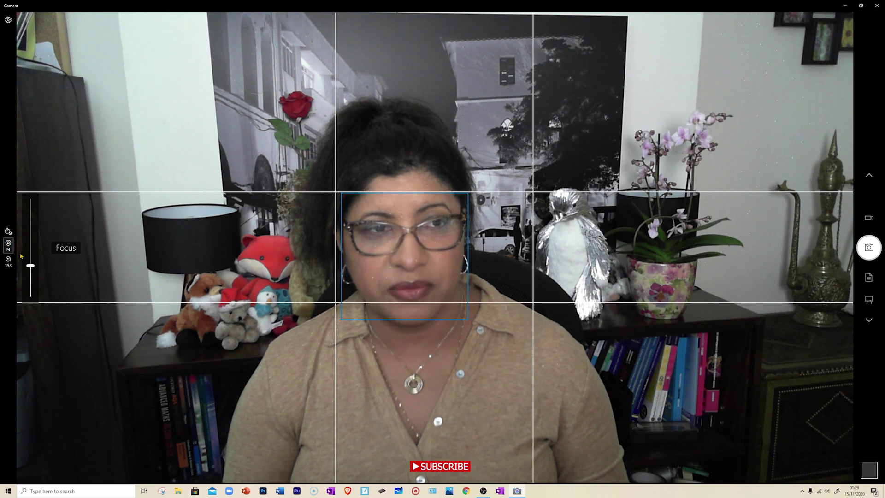
{"action": "left_click", "coordinate": [9, 245]}
{"action": "left_click_drag", "start_coordinate": [31, 266], "coordinate": [35, 291]}
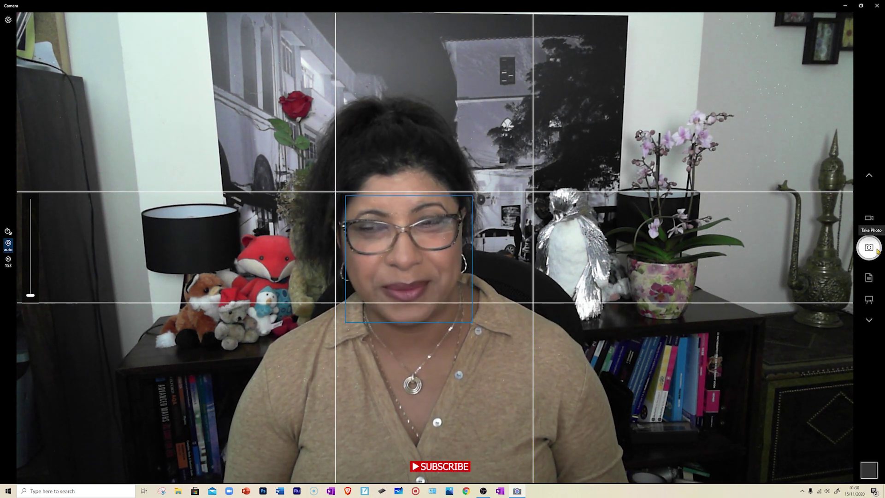
Take a sample photo, review it from the camera roll, and return to the preview
{"action": "left_click", "coordinate": [871, 248]}
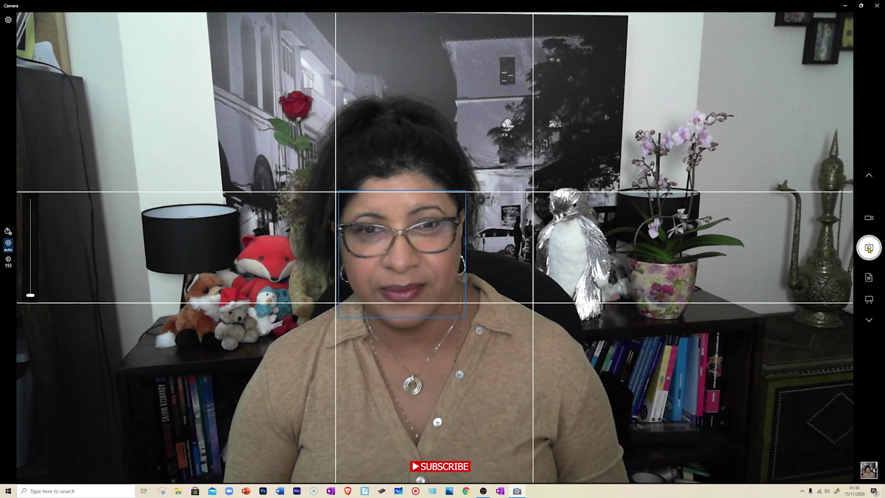
{"action": "left_click", "coordinate": [869, 471]}
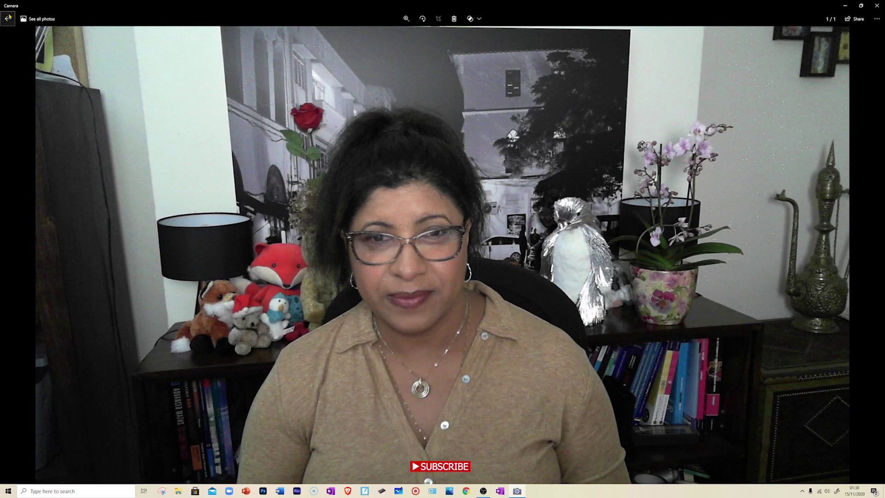
{"action": "left_click", "coordinate": [8, 18]}
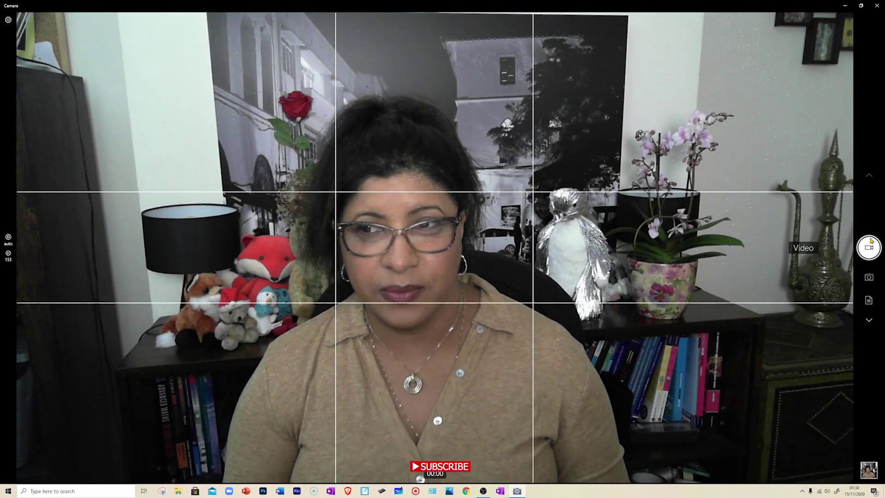
Record a roughly 15-second video in video mode and play the clip back
{"action": "left_click", "coordinate": [869, 219]}
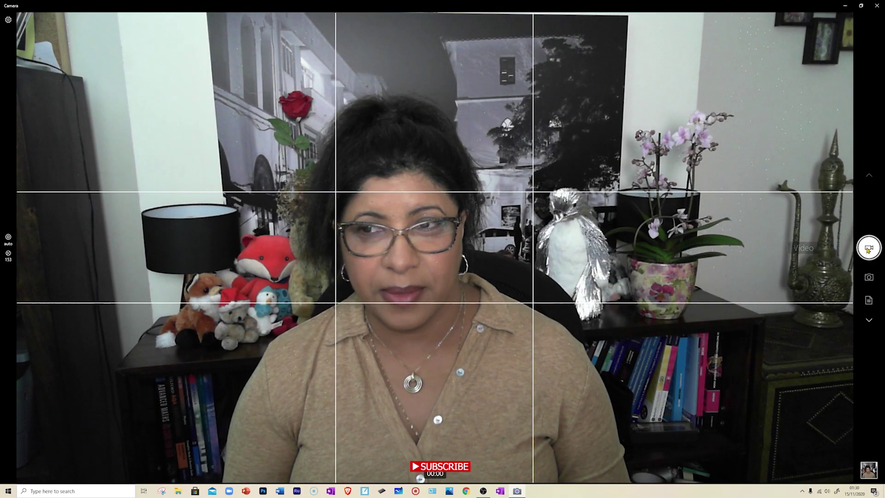
{"action": "left_click", "coordinate": [869, 249]}
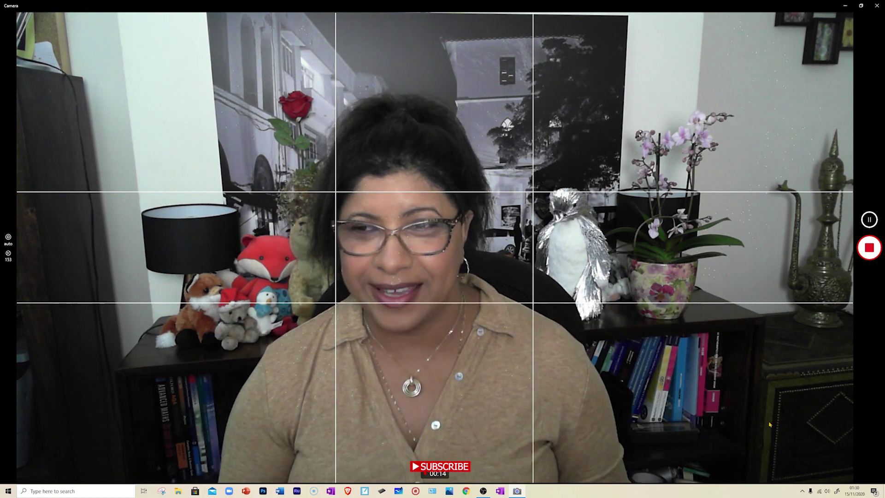
{"action": "left_click", "coordinate": [870, 249]}
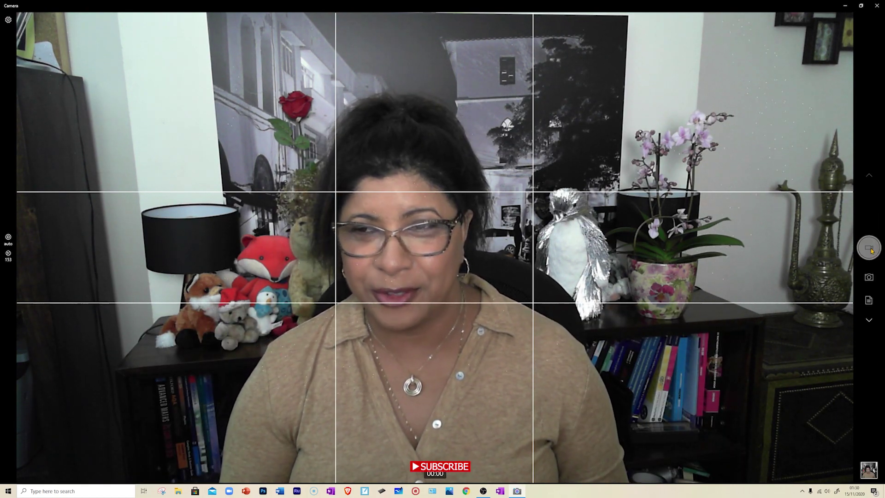
{"action": "left_click", "coordinate": [870, 476]}
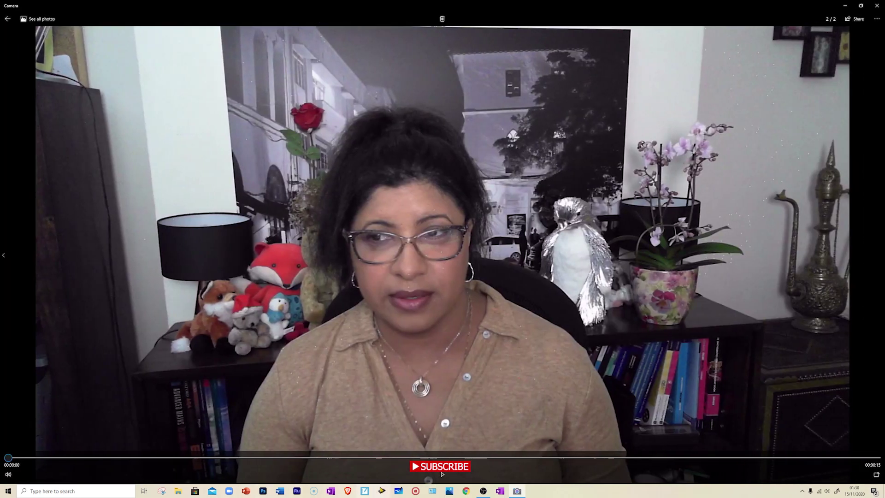
{"action": "left_click", "coordinate": [442, 475]}
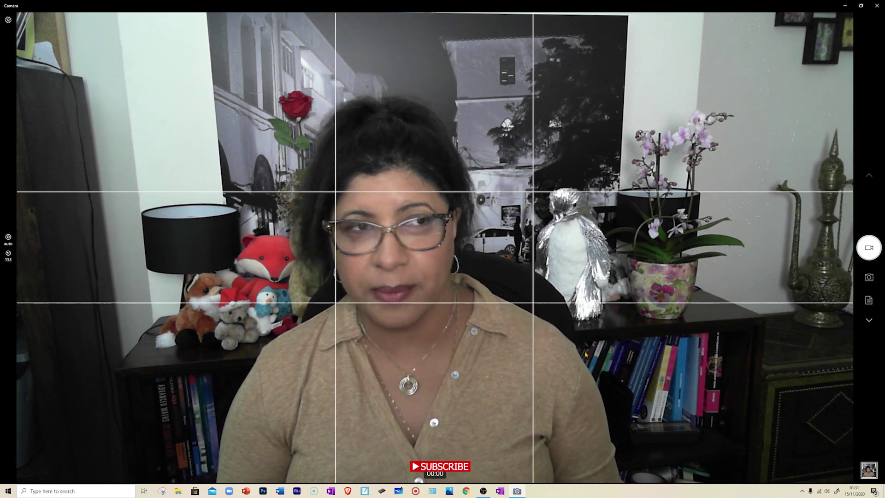
Open the Camera settings panel to confirm Pro mode is still on
{"action": "left_click", "coordinate": [8, 21]}
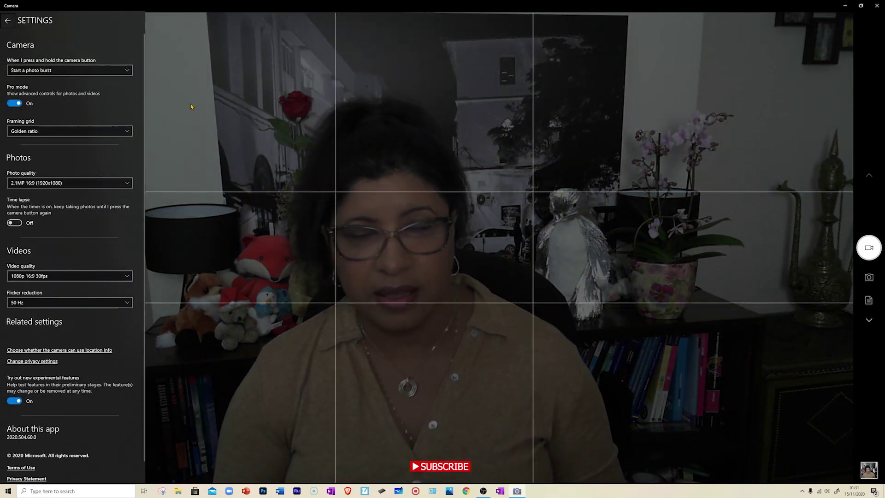